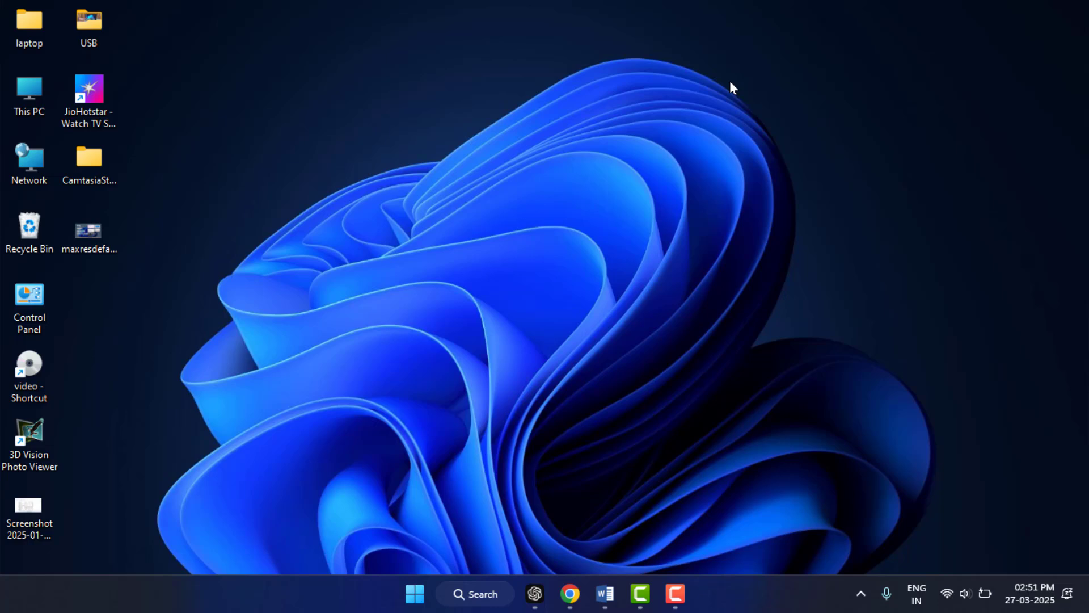
Find Microsoft 365 Copilot among the installed apps in Windows Settings by searching for "365", and open its advanced options.
{"action": "key", "text": "super+i"}
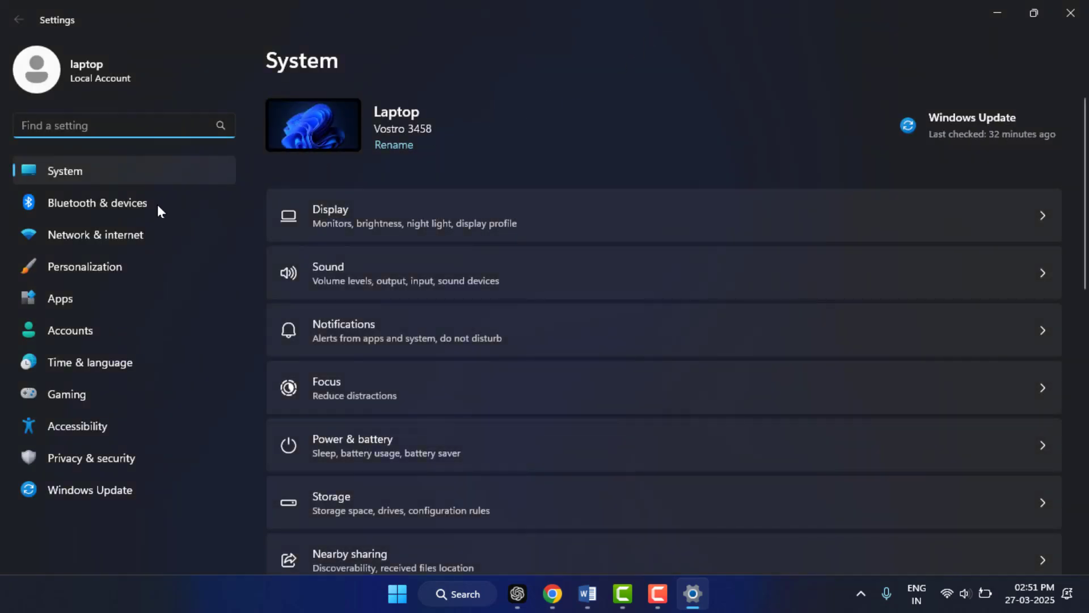
{"action": "left_click", "coordinate": [84, 295]}
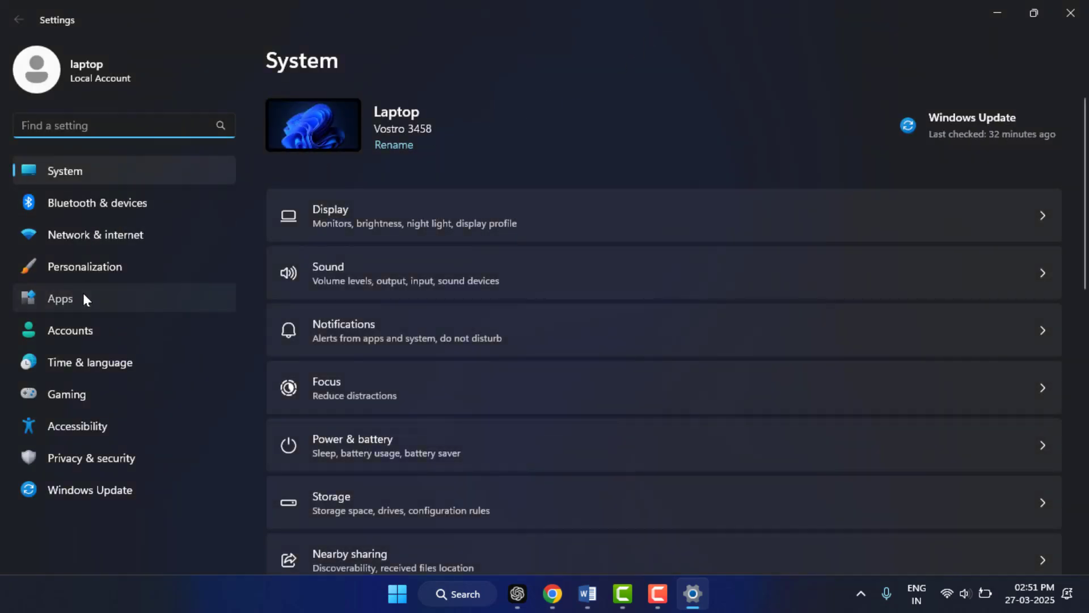
{"action": "left_click", "coordinate": [374, 132]}
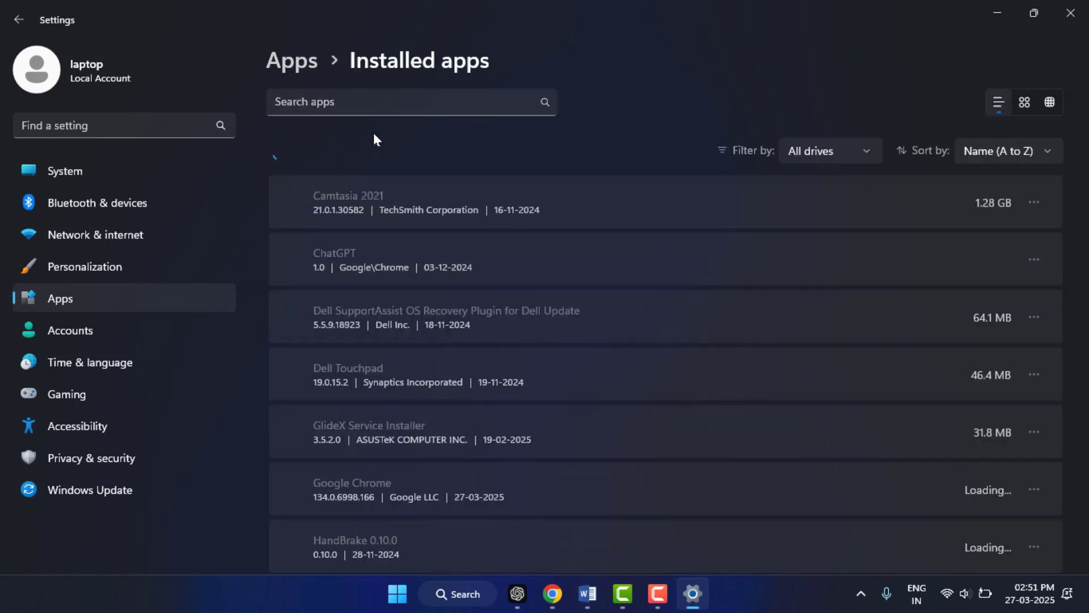
{"action": "type", "text": "365"}
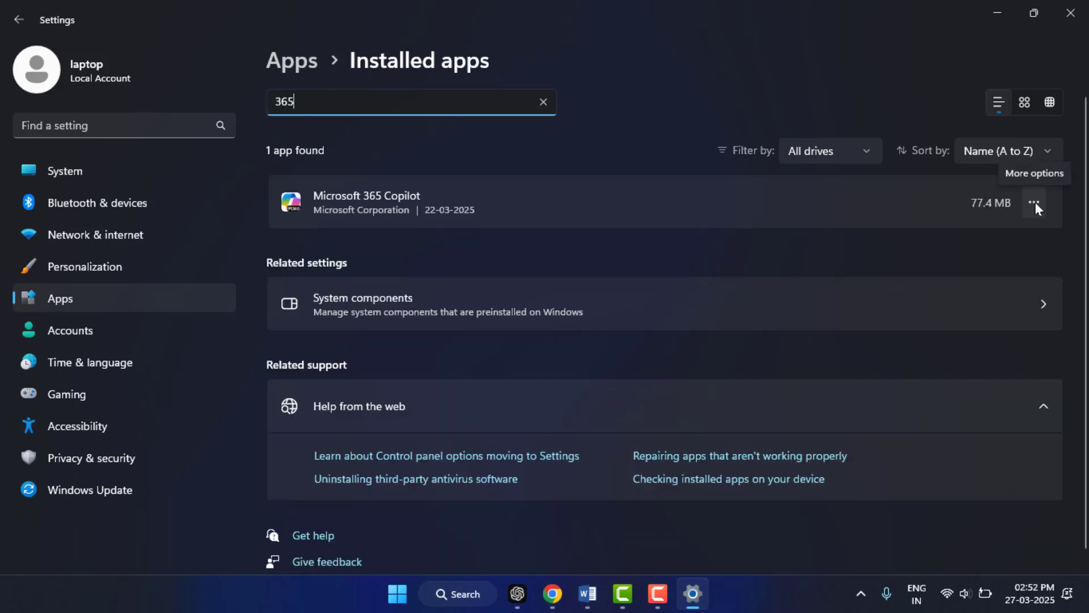
{"action": "left_click", "coordinate": [1034, 202]}
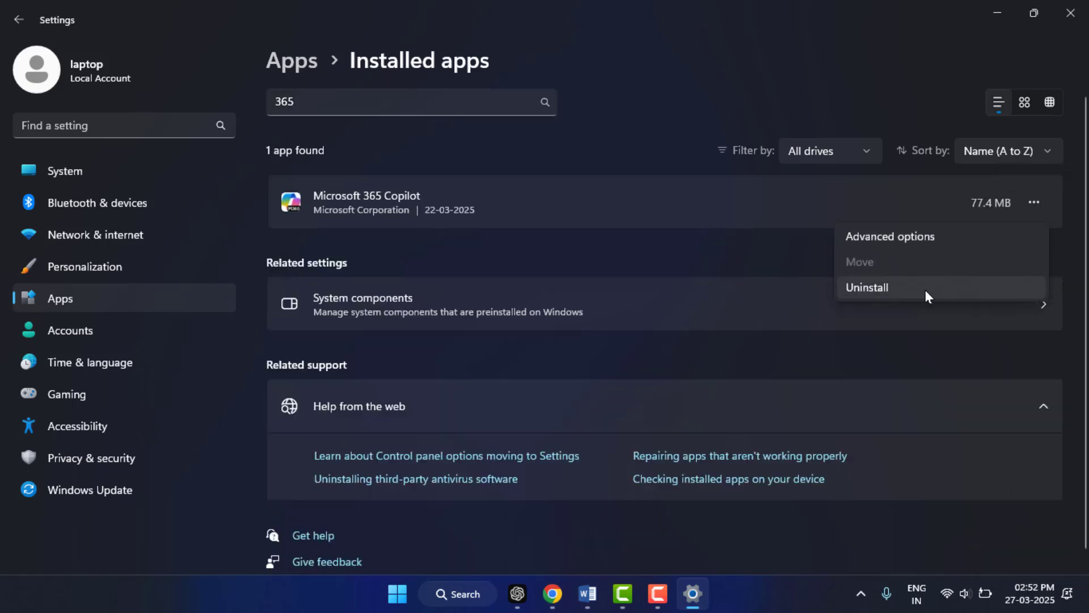
{"action": "left_click", "coordinate": [913, 242]}
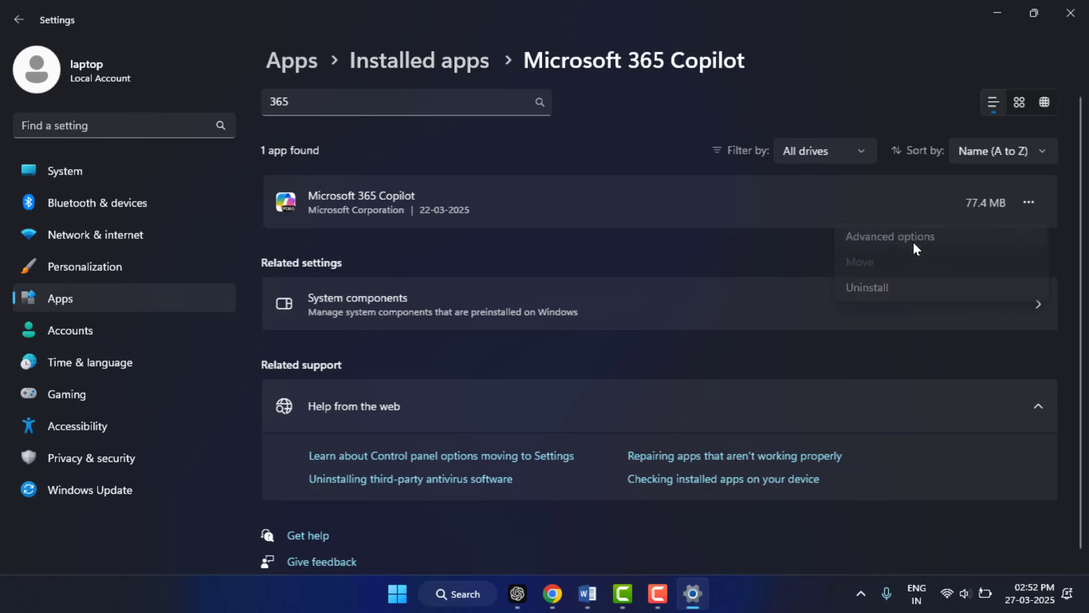
Repair the Microsoft 365 Copilot app without deleting its data.
{"action": "scroll", "coordinate": [478, 255], "scroll_direction": "down", "scroll_amount": 10}
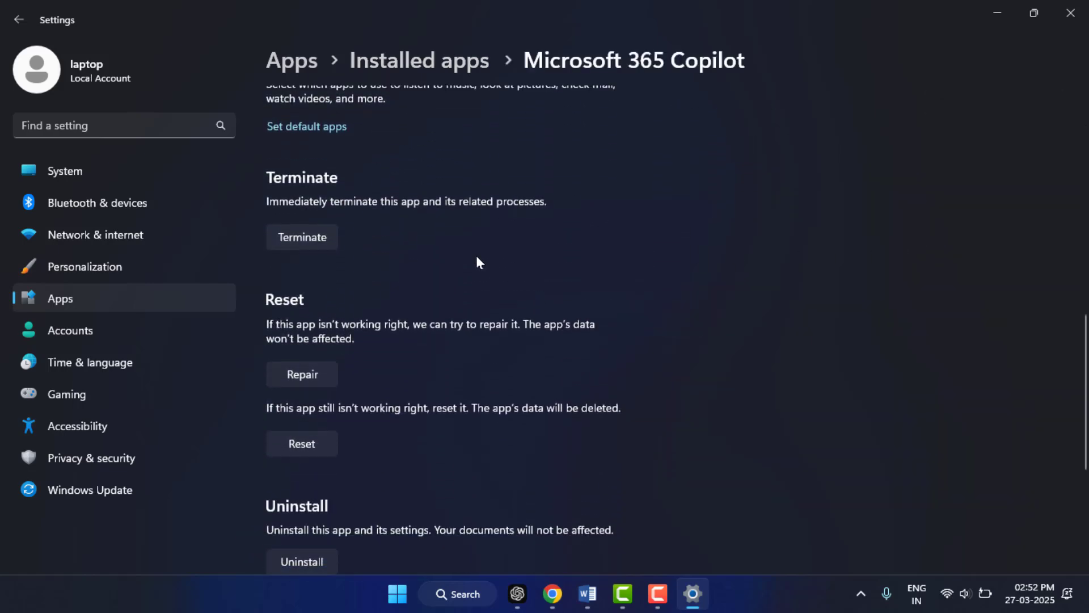
{"action": "scroll", "coordinate": [477, 258], "scroll_direction": "down", "scroll_amount": 4}
{"action": "left_click", "coordinate": [332, 159]}
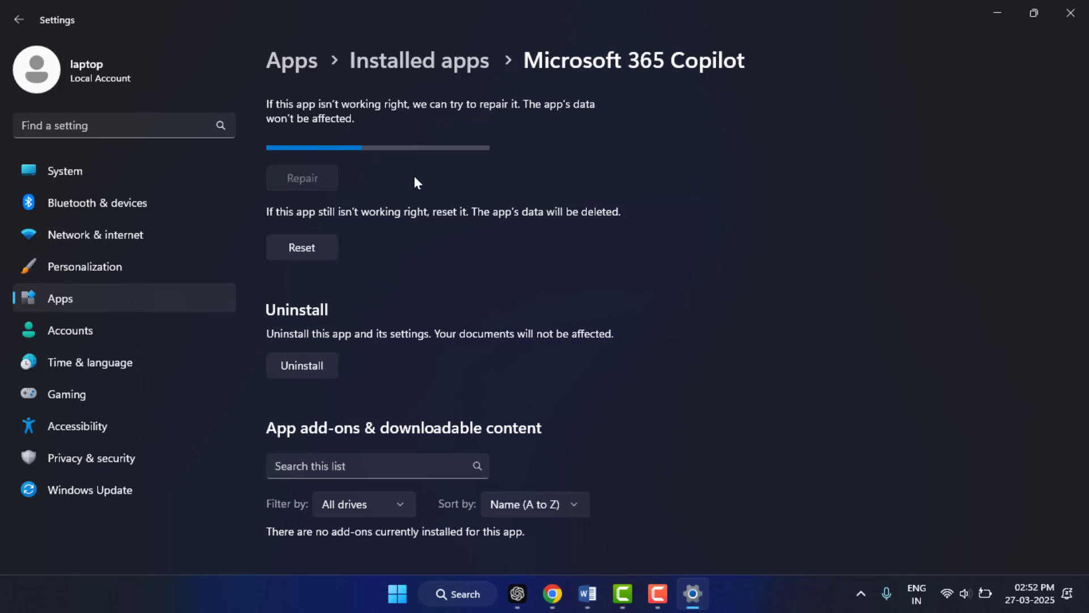
{"action": "scroll", "coordinate": [420, 252], "scroll_direction": "up", "scroll_amount": 1}
{"action": "scroll", "coordinate": [421, 253], "scroll_direction": "up", "scroll_amount": 2}
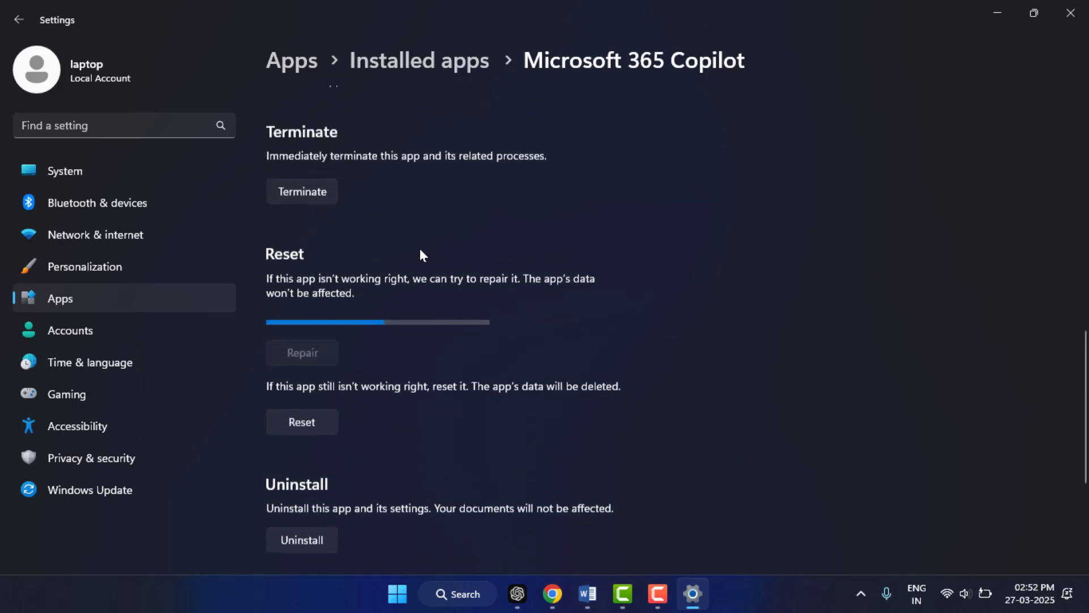
{"action": "scroll", "coordinate": [381, 343], "scroll_direction": "down", "scroll_amount": 1}
{"action": "scroll", "coordinate": [380, 341], "scroll_direction": "up", "scroll_amount": 1}
{"action": "scroll", "coordinate": [379, 336], "scroll_direction": "up", "scroll_amount": 2}
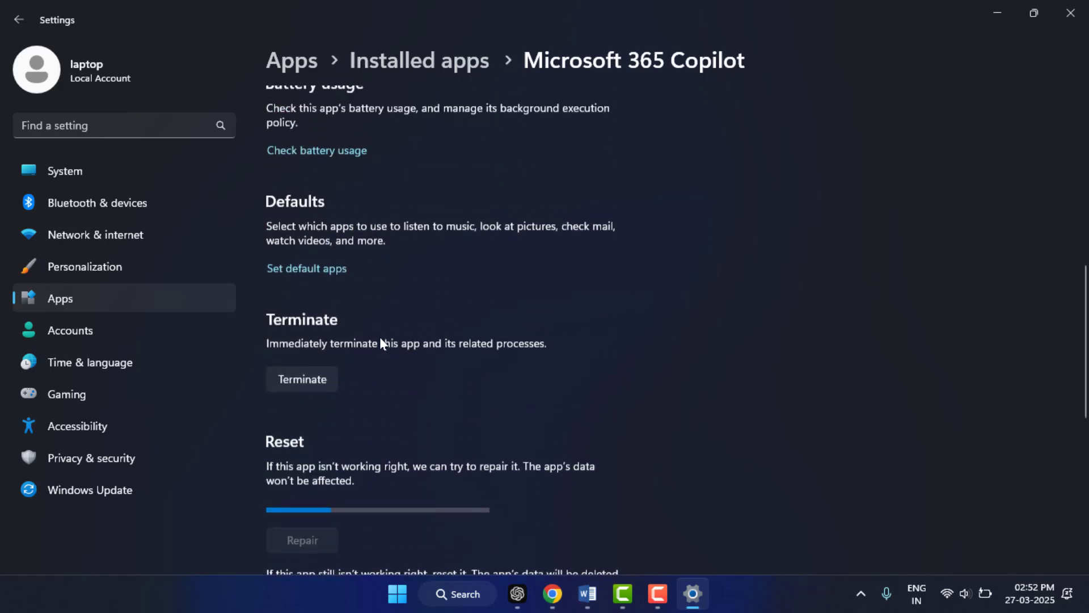
{"action": "scroll", "coordinate": [380, 336], "scroll_direction": "down", "scroll_amount": 5}
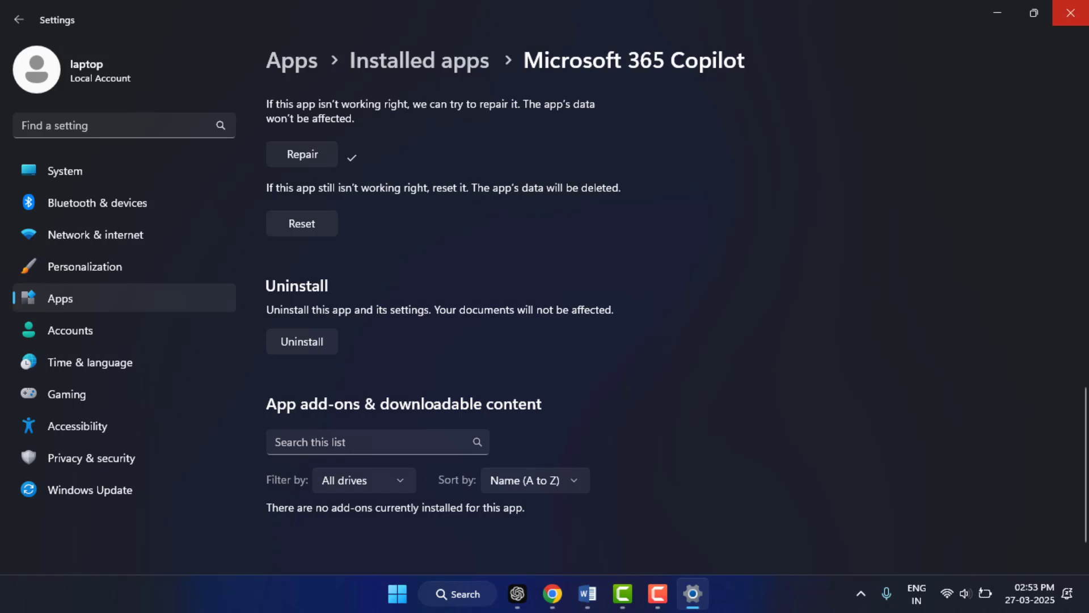
Check for Windows updates, and close Settings.
{"action": "left_click", "coordinate": [139, 496]}
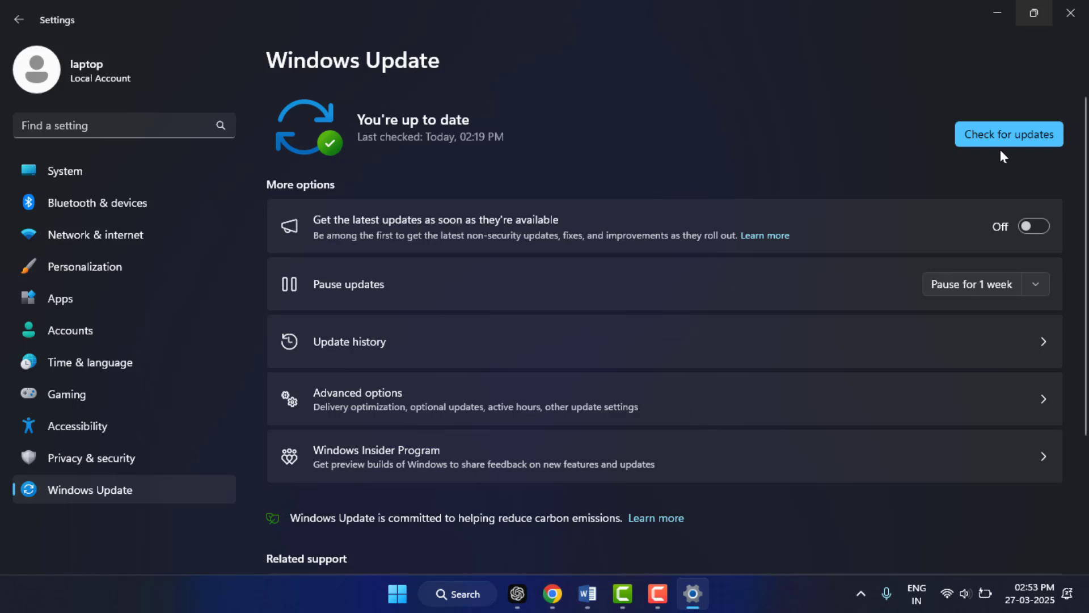
{"action": "left_click", "coordinate": [1000, 135]}
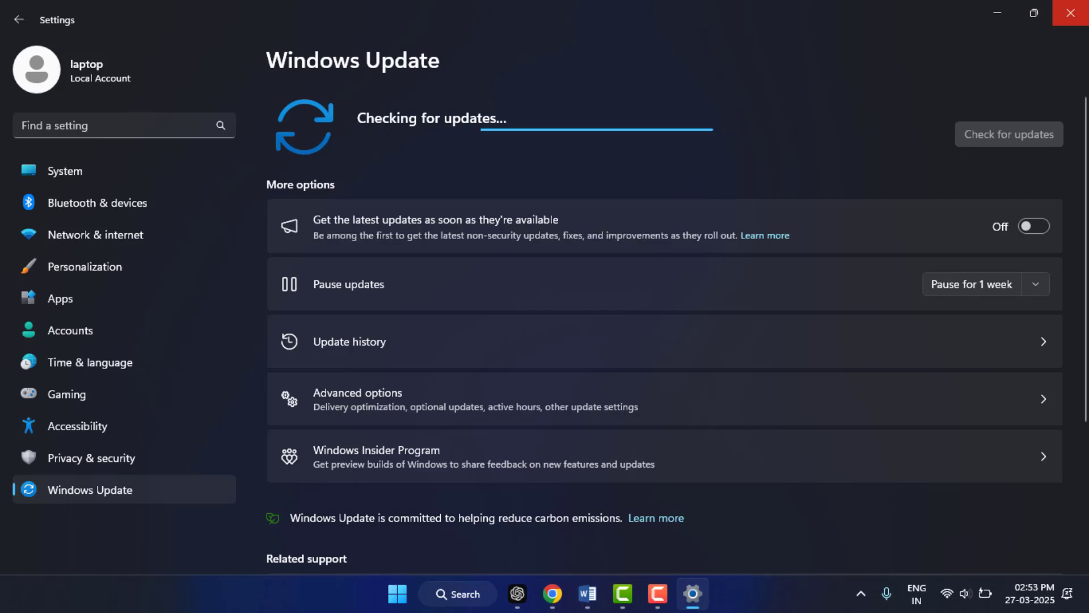
{"action": "left_click", "coordinate": [1071, 12]}
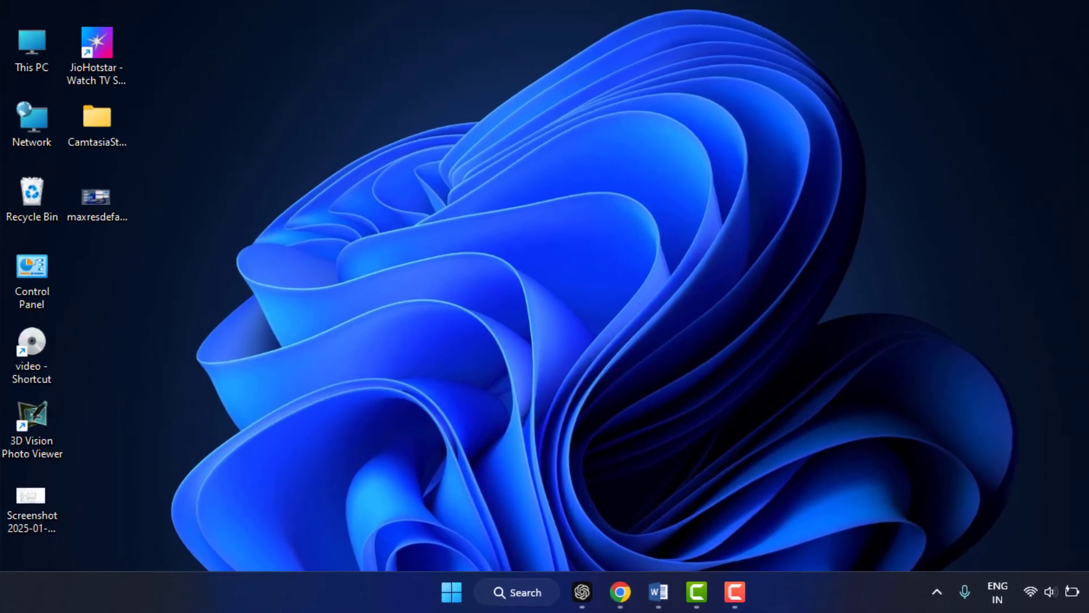
Open the %ProgramData%\Microsoft\Office\ folder through the Run dialog.
{"action": "key", "text": "super+r"}
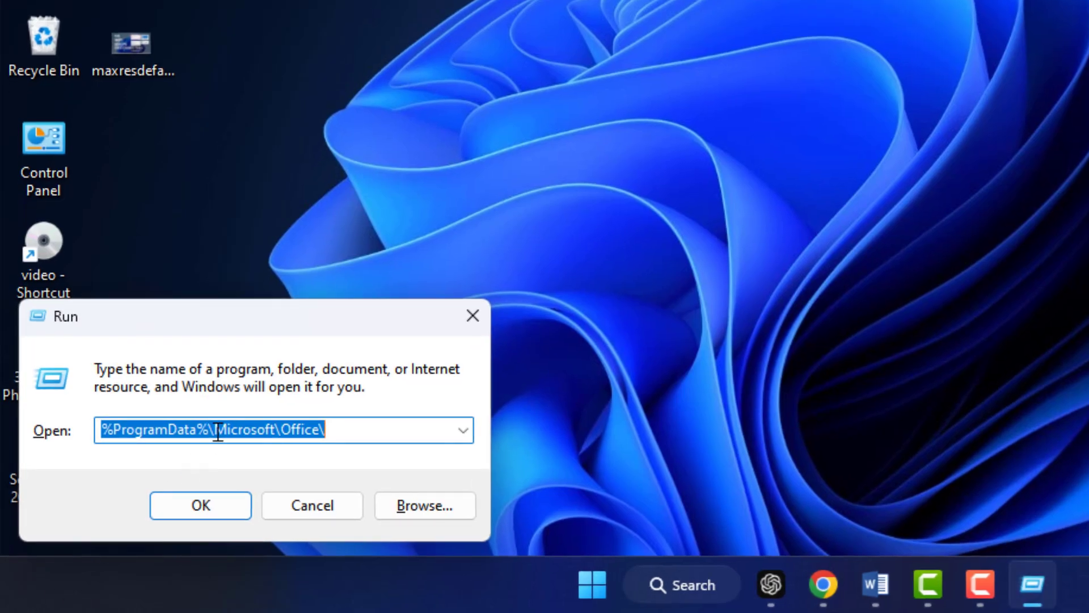
{"action": "left_click", "coordinate": [346, 433]}
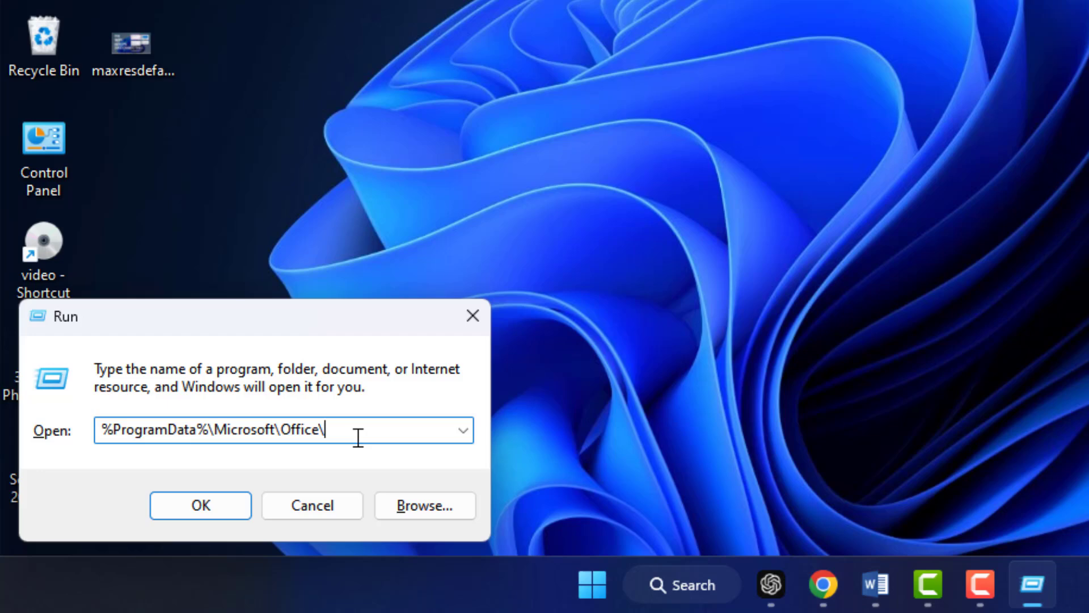
{"action": "left_click", "coordinate": [200, 504]}
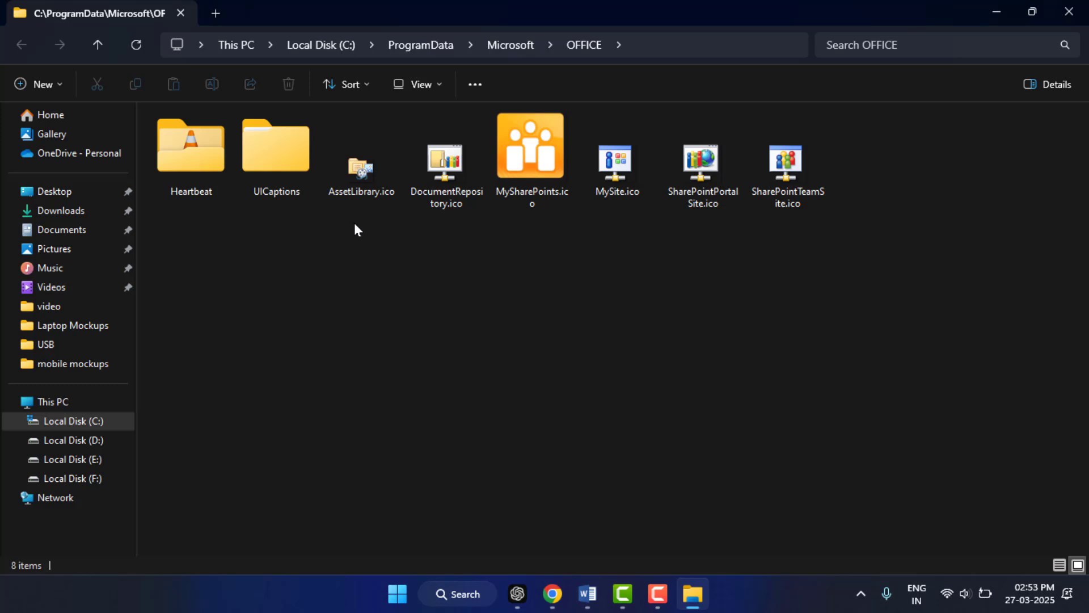
Look inside the UICaptions folder and its 3082 subfolder, return to the OFFICE folder and close the window.
{"action": "double_click", "coordinate": [278, 152]}
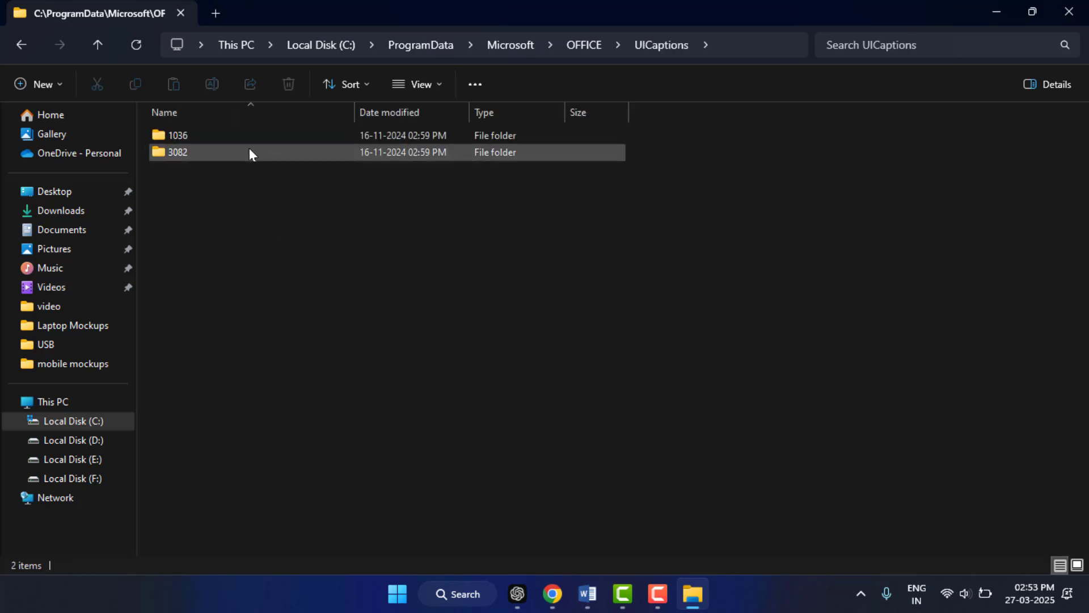
{"action": "double_click", "coordinate": [249, 151]}
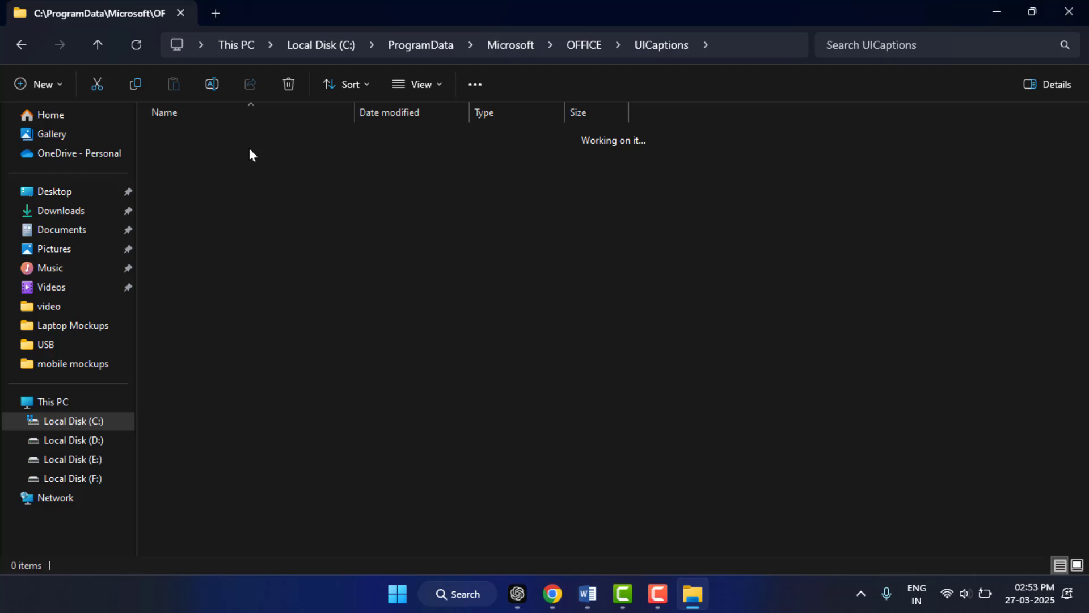
{"action": "left_click", "coordinate": [19, 44]}
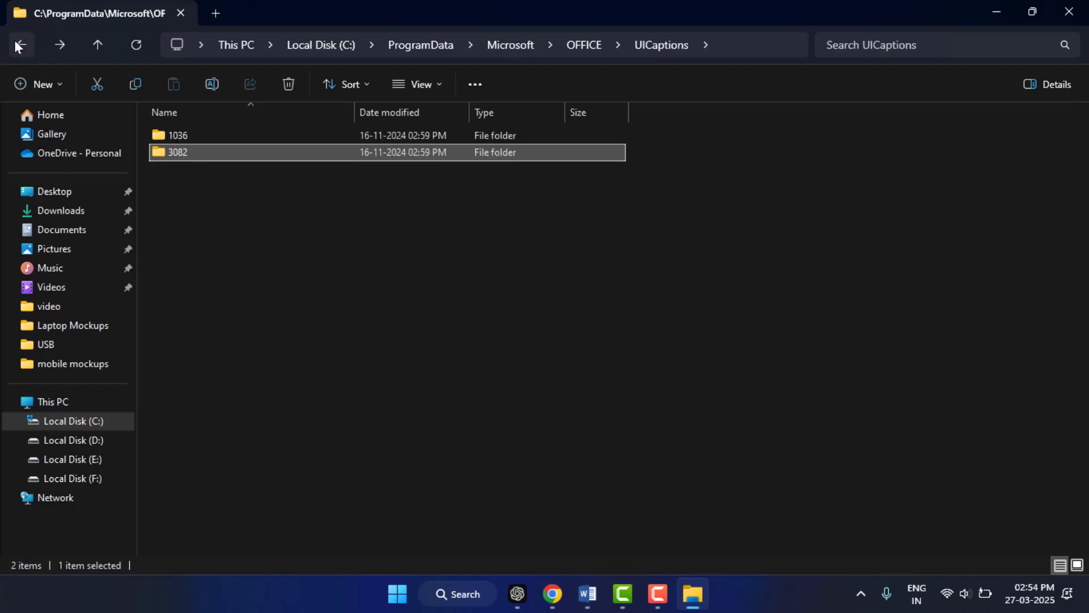
{"action": "left_click", "coordinate": [17, 44]}
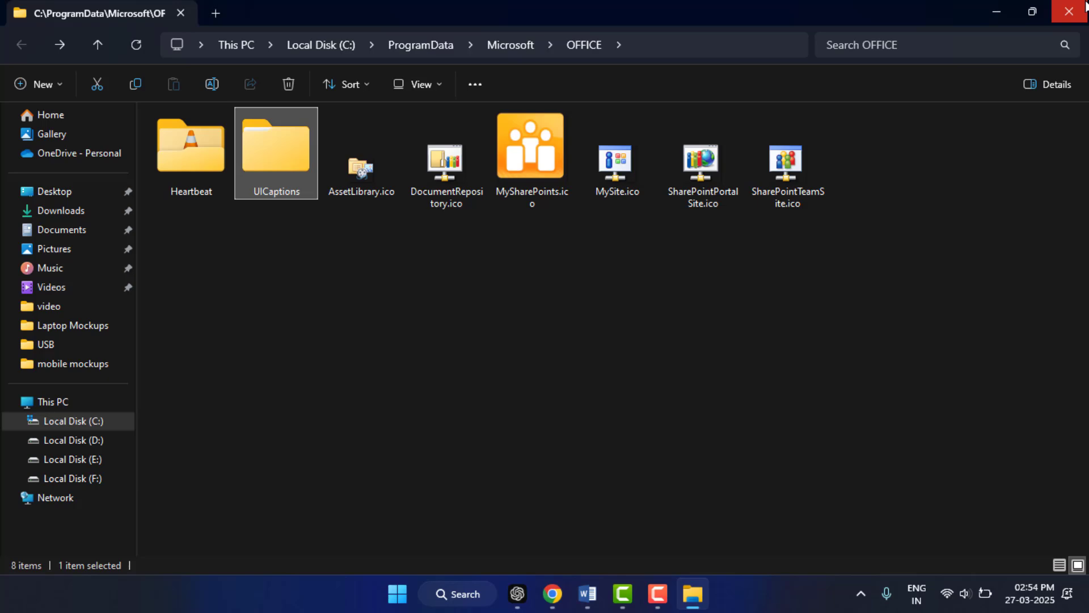
{"action": "left_click", "coordinate": [1085, 7]}
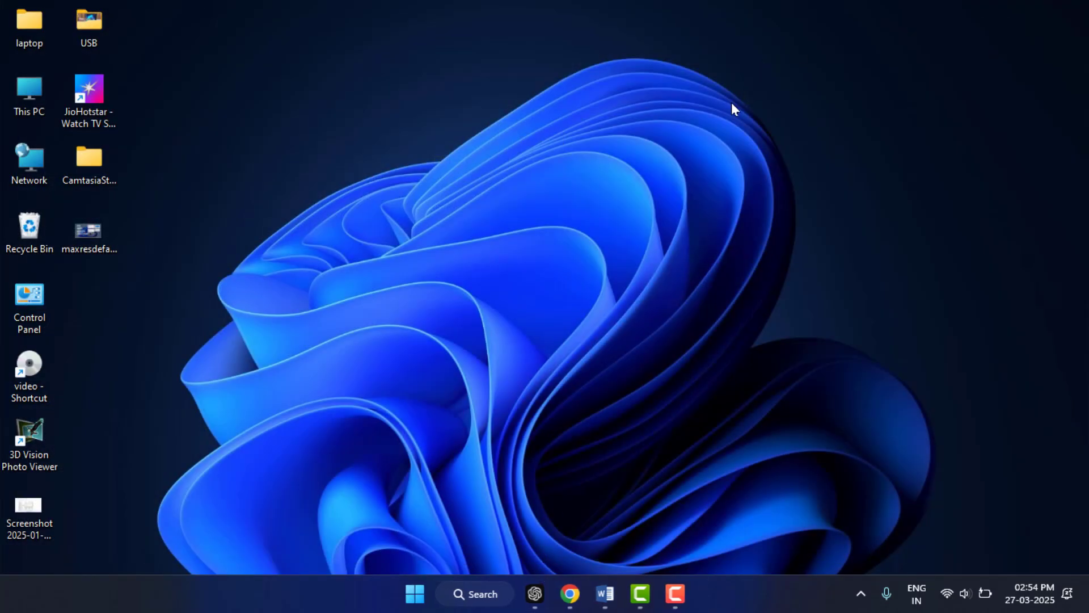
Refresh the Windows desktop several times.
{"action": "right_click", "coordinate": [430, 133]}
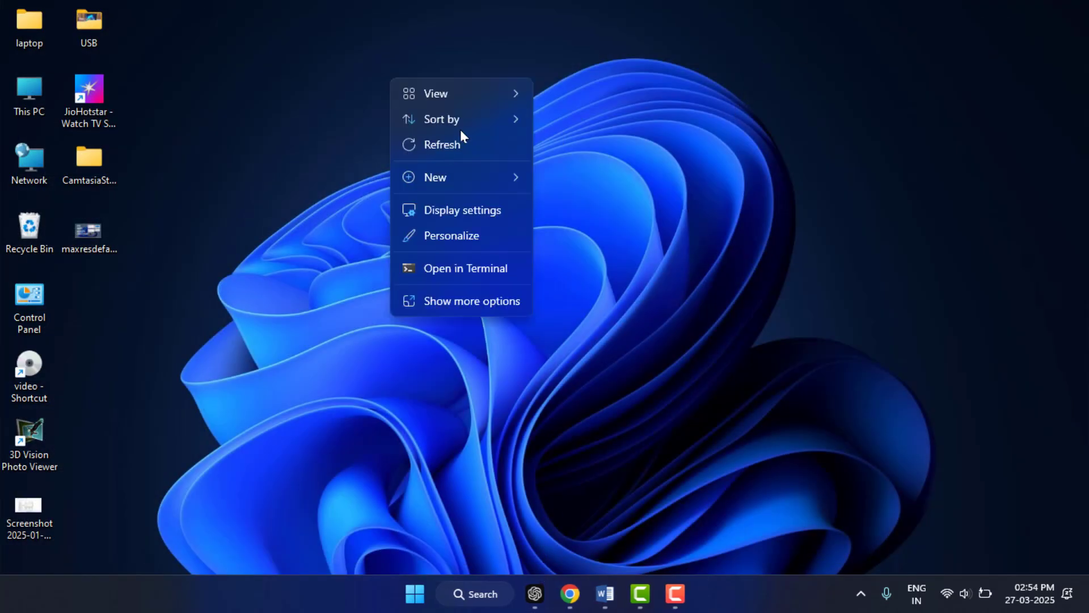
{"action": "left_click", "coordinate": [454, 146]}
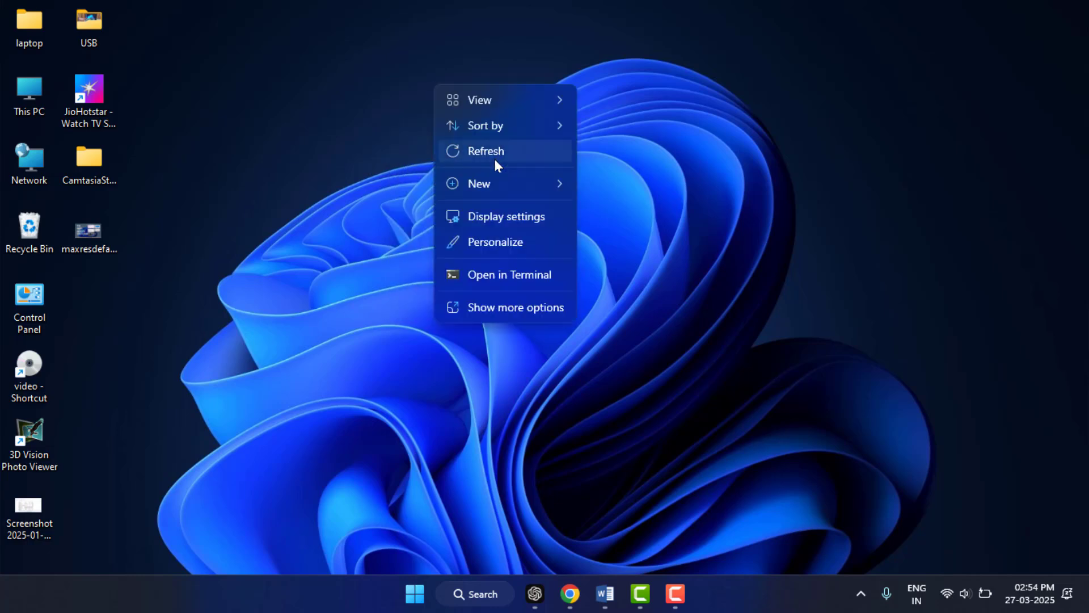
{"action": "left_click", "coordinate": [495, 159]}
{"action": "right_click", "coordinate": [393, 110]}
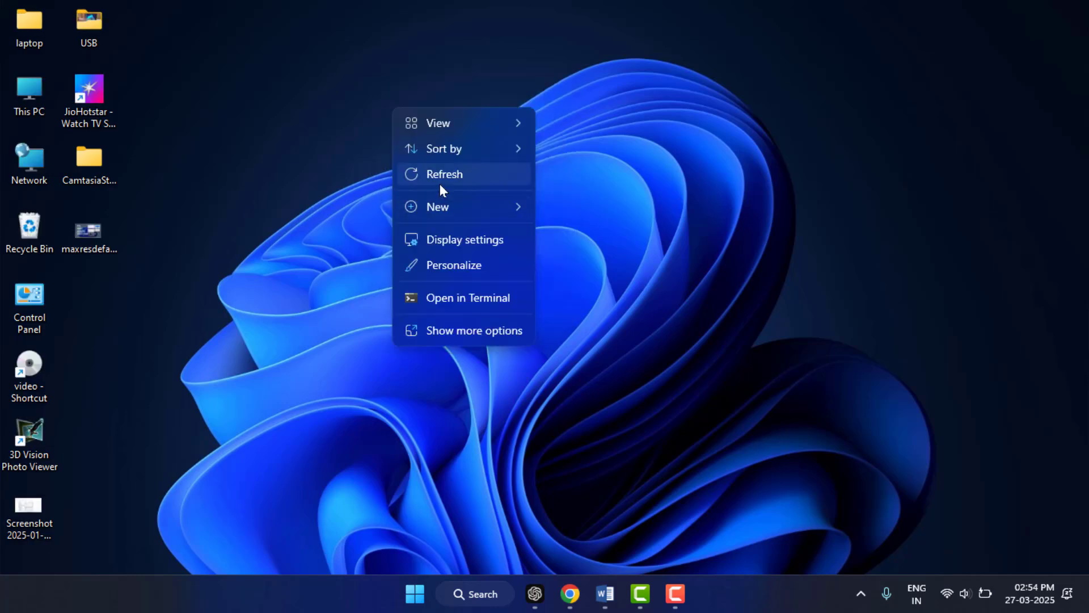
{"action": "left_click", "coordinate": [440, 177]}
{"action": "right_click", "coordinate": [350, 57]}
{"action": "left_click", "coordinate": [399, 126]}
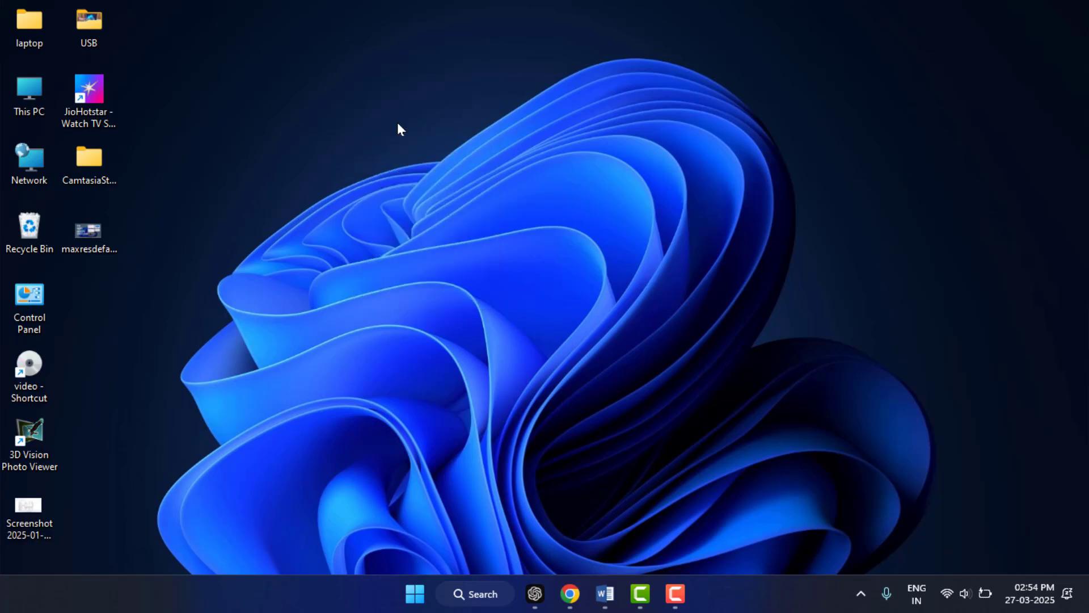